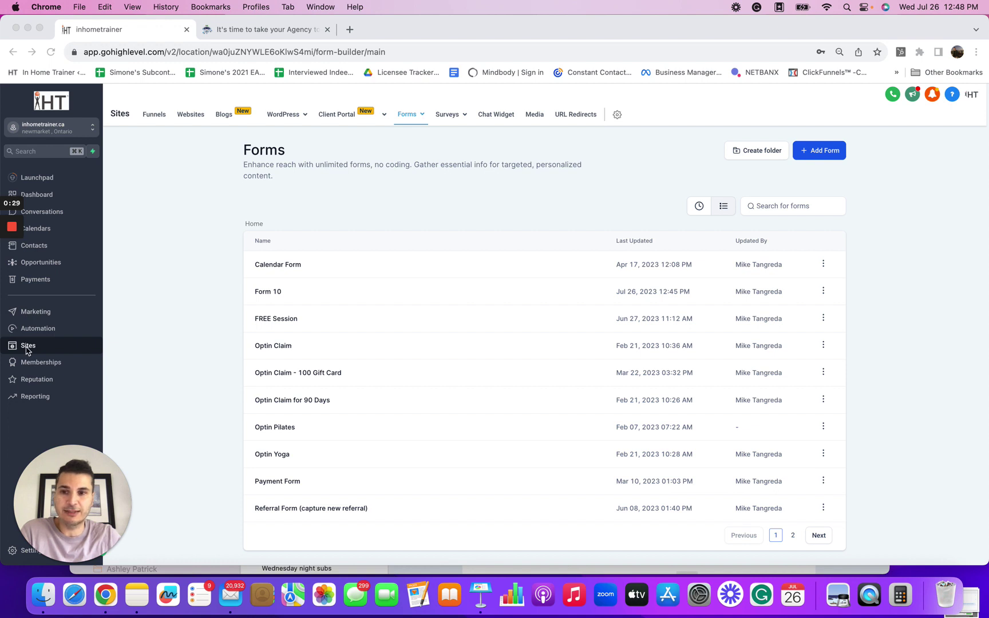
Step: Create a new form with Start from Scratch so the empty Form 11 builder opens
mouse_move(24, 554)
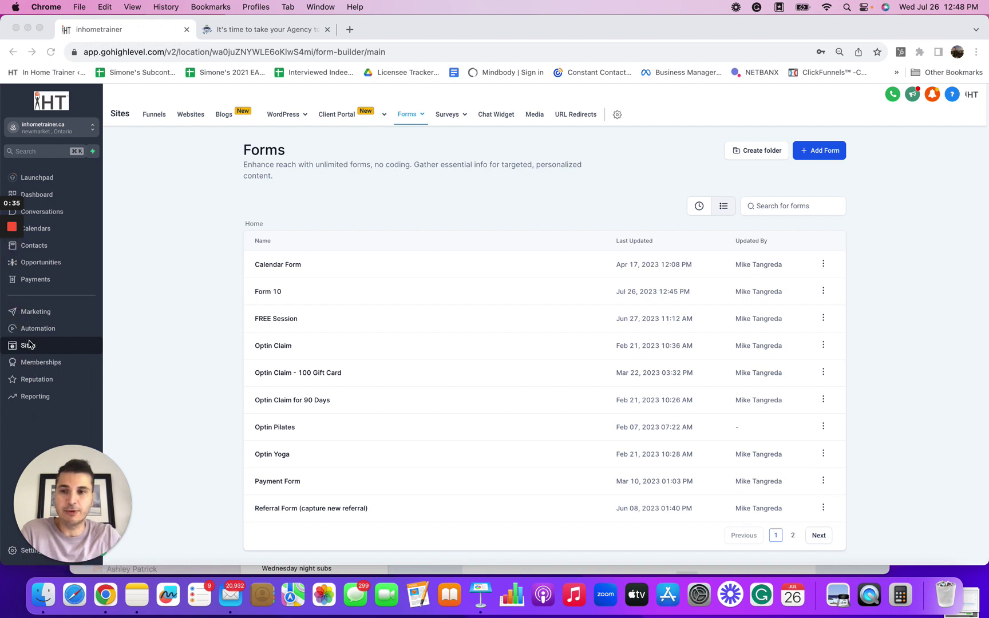
click(820, 154)
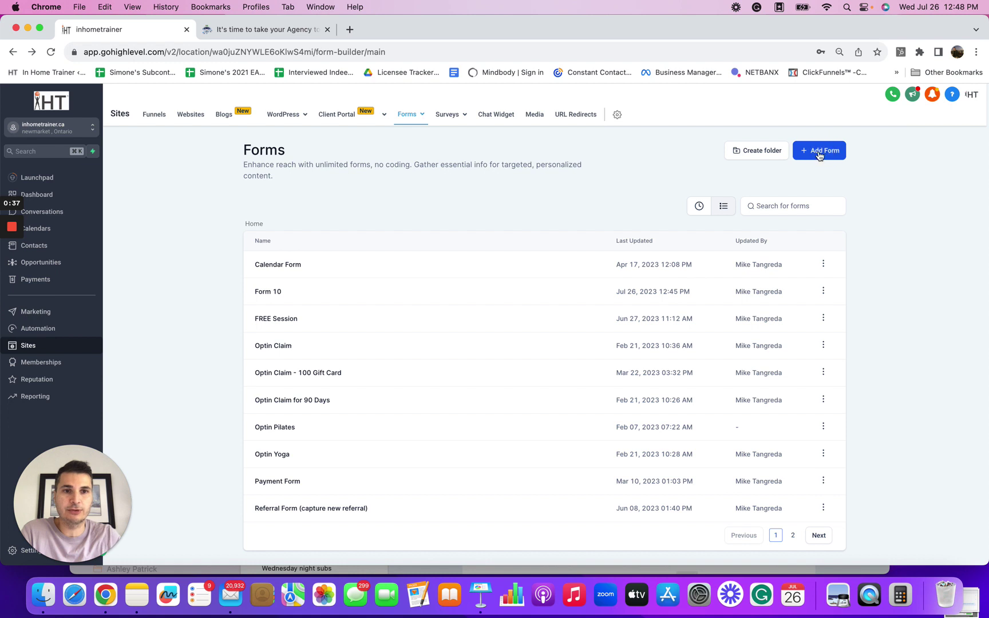
click(819, 153)
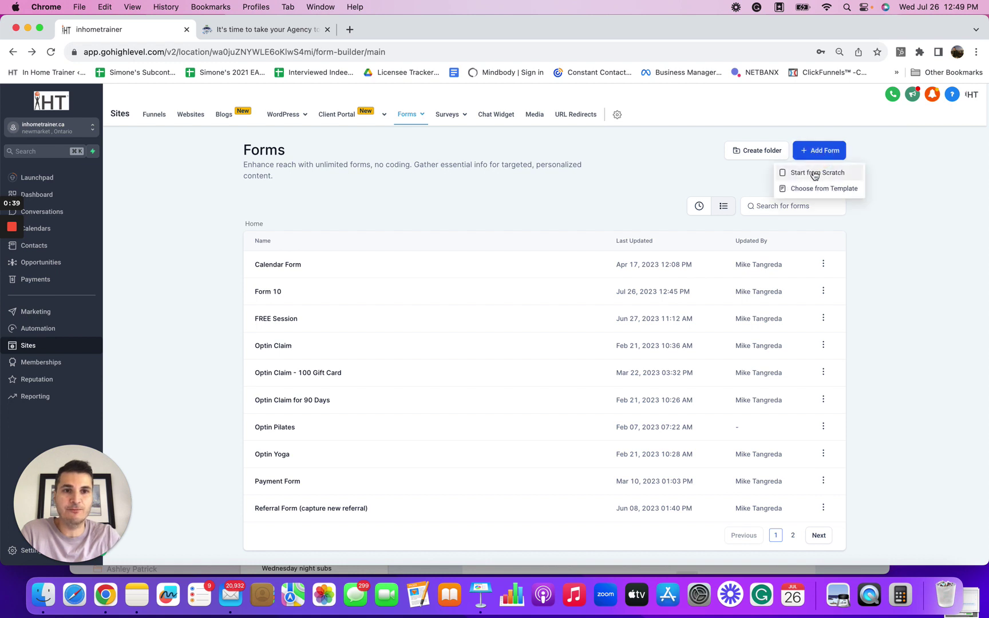
click(815, 175)
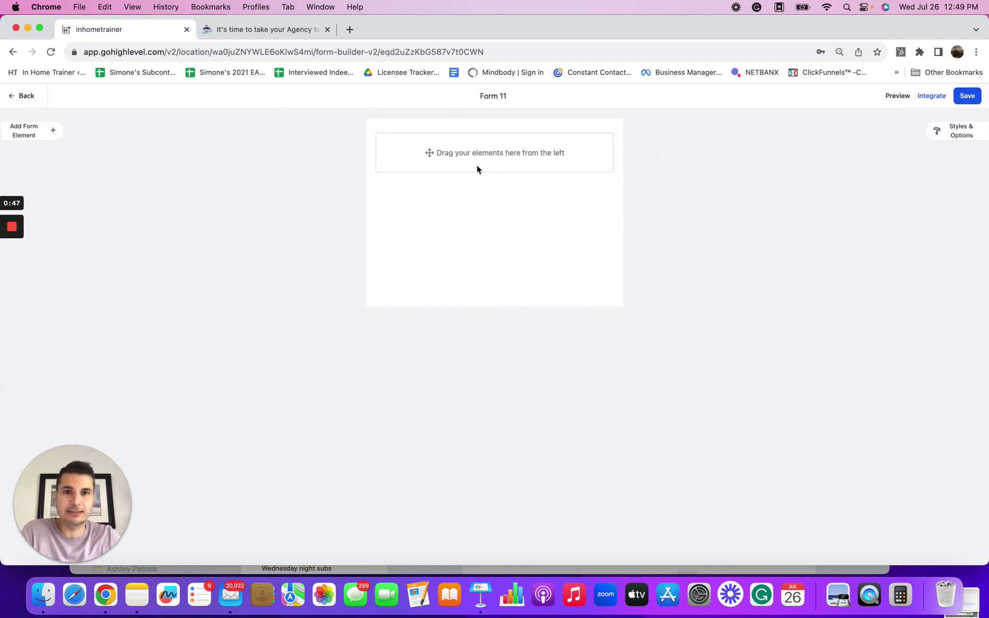
click(509, 98)
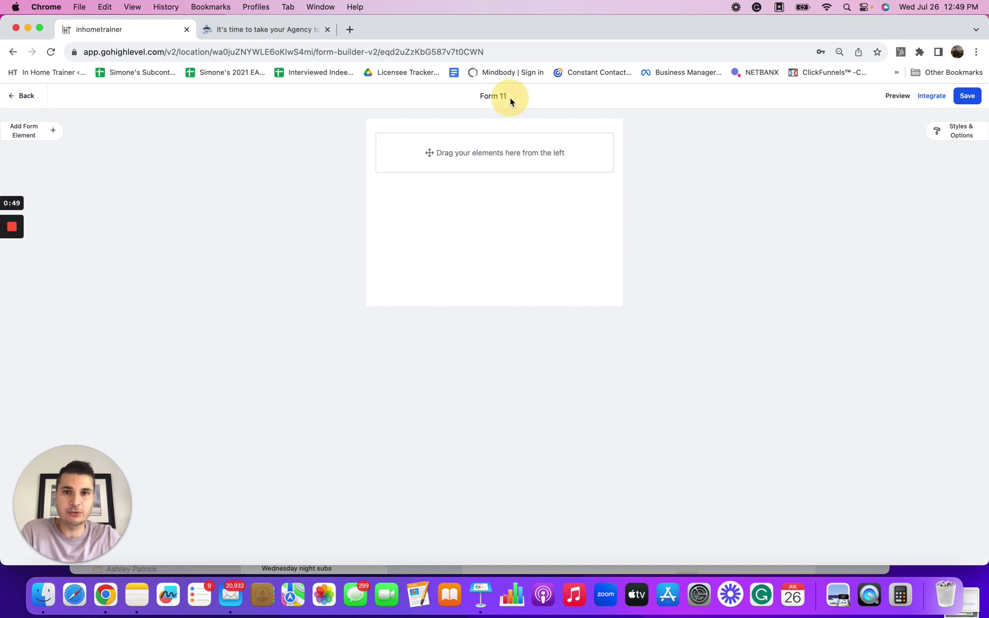
click(500, 97)
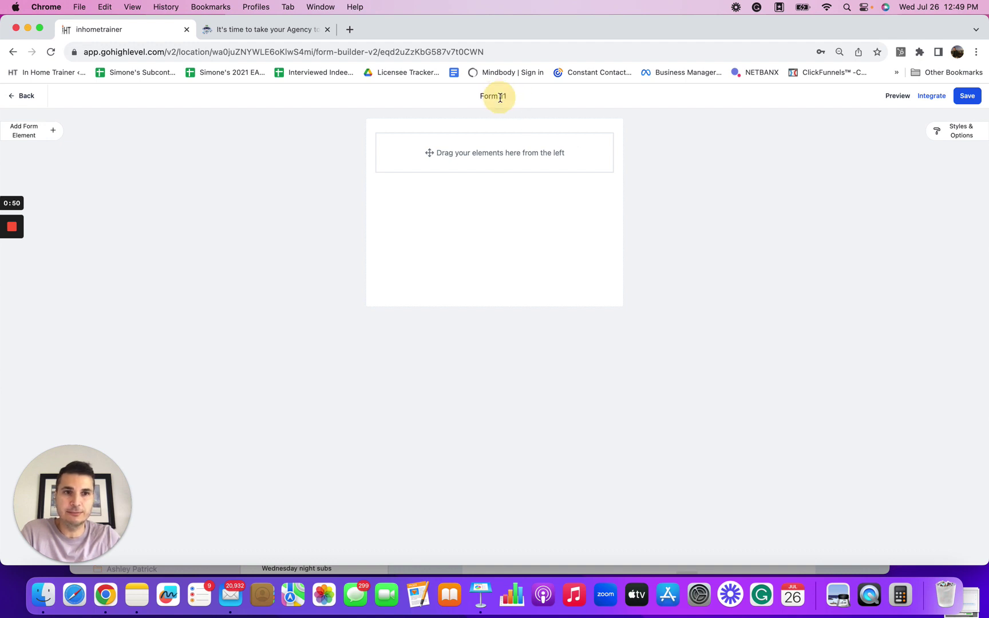
Step: Drag the First Name, Last Name, Phone and Email elements onto the empty Form 11 canvas
click(24, 130)
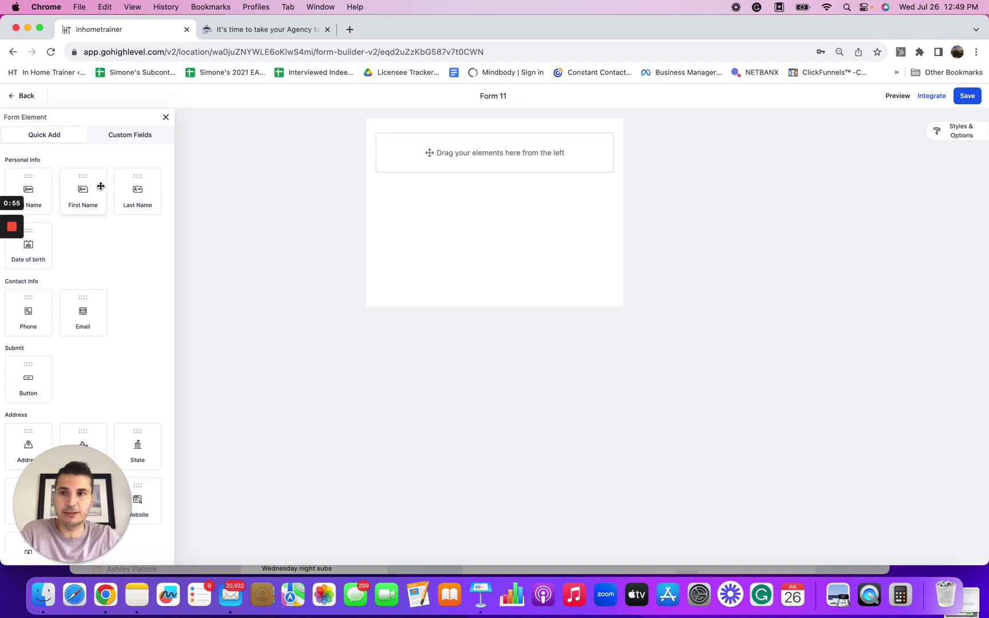
click(36, 185)
drag(85, 188, 450, 166)
drag(145, 188, 416, 190)
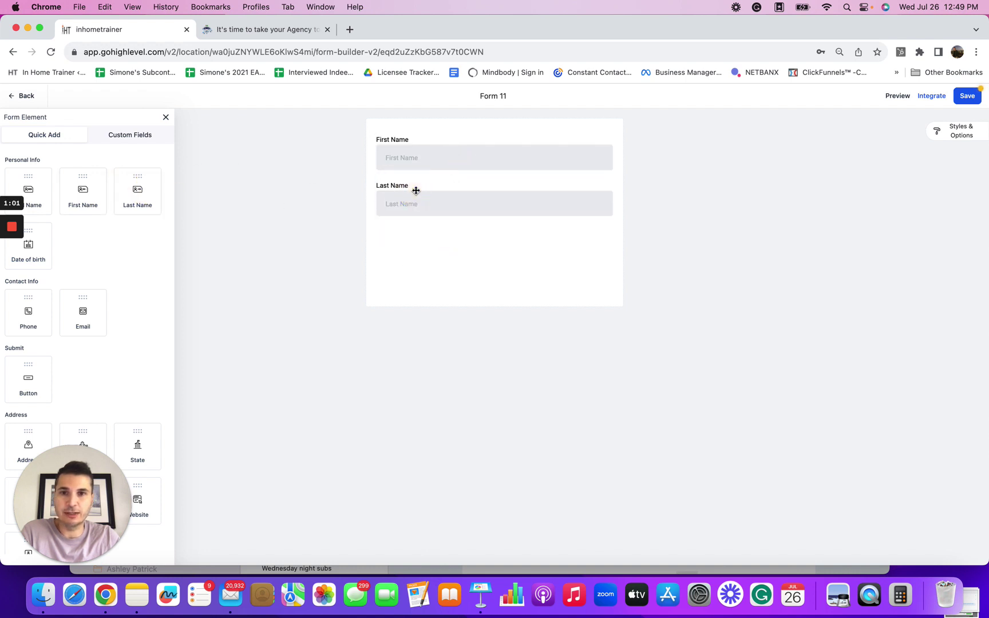
drag(27, 317, 414, 251)
drag(84, 309, 398, 277)
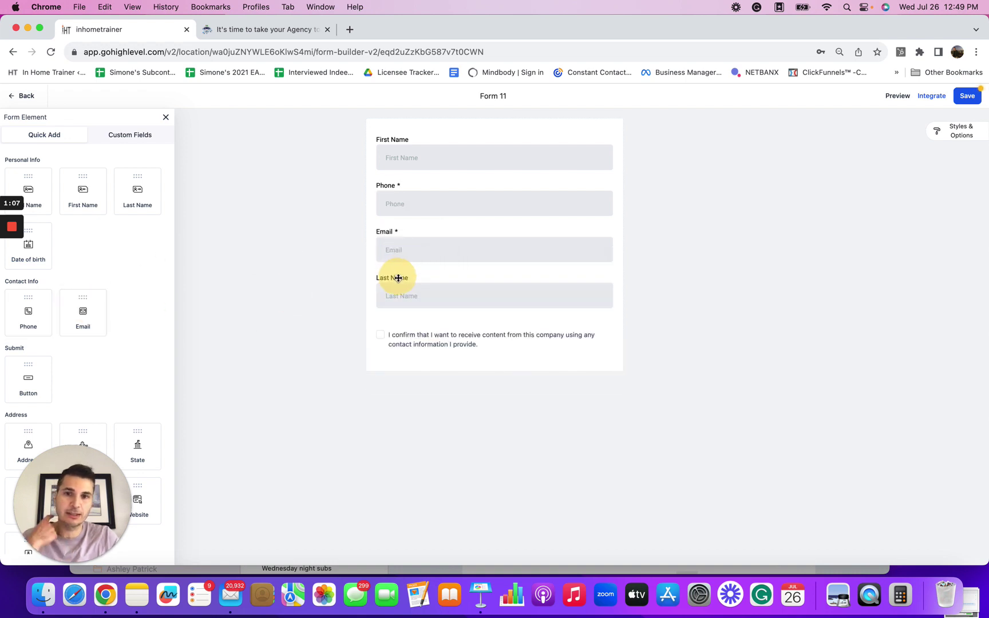
scroll(144, 369, down, 1)
scroll(143, 369, down, 5)
scroll(144, 369, down, 2)
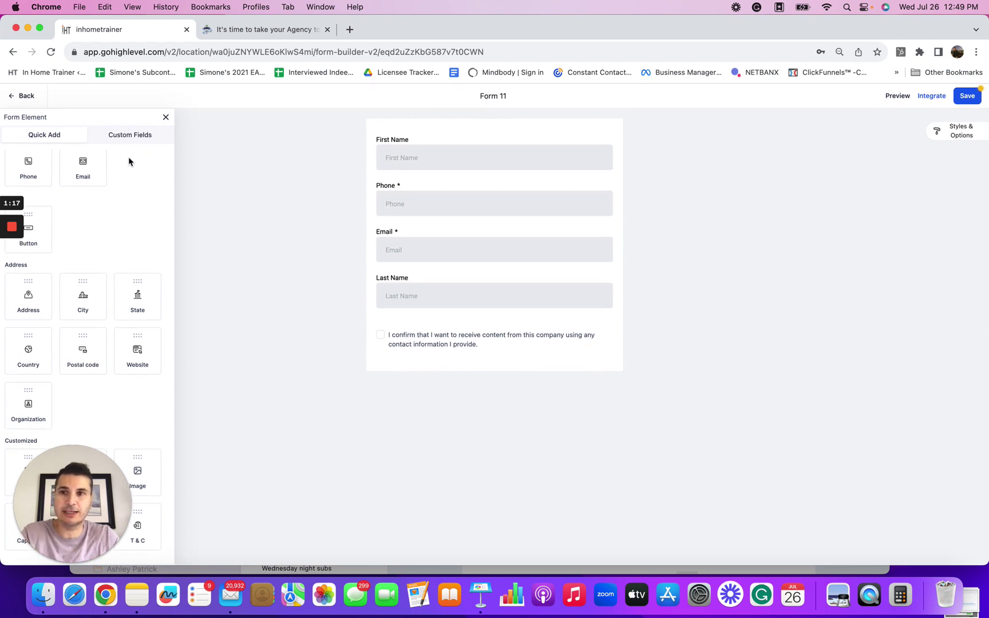
Step: Start a new custom field of the single-line text type from the Custom Fields list
click(130, 137)
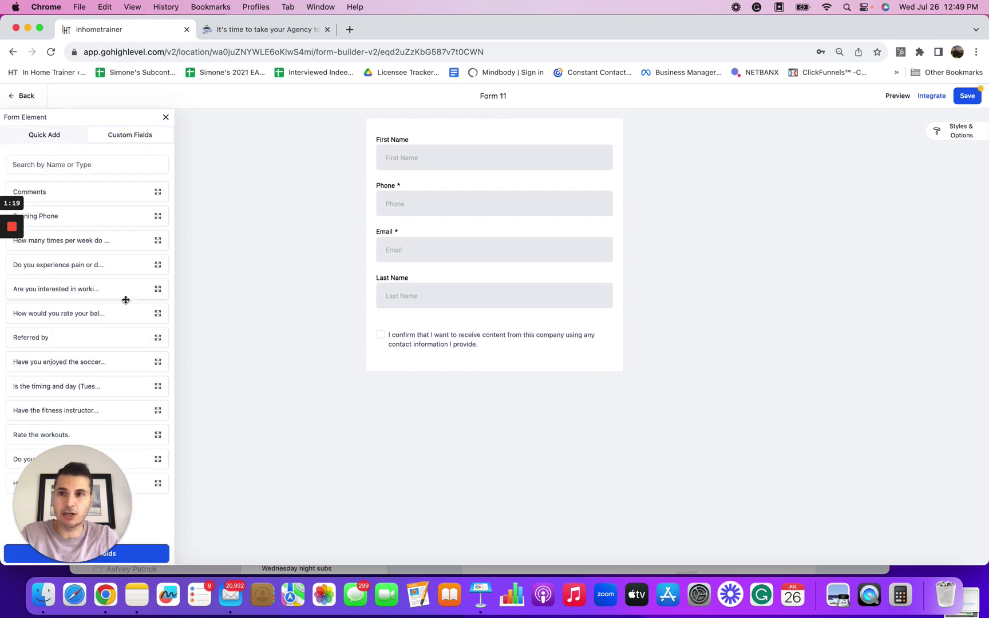
scroll(129, 291, down, 1)
scroll(129, 291, up, 1)
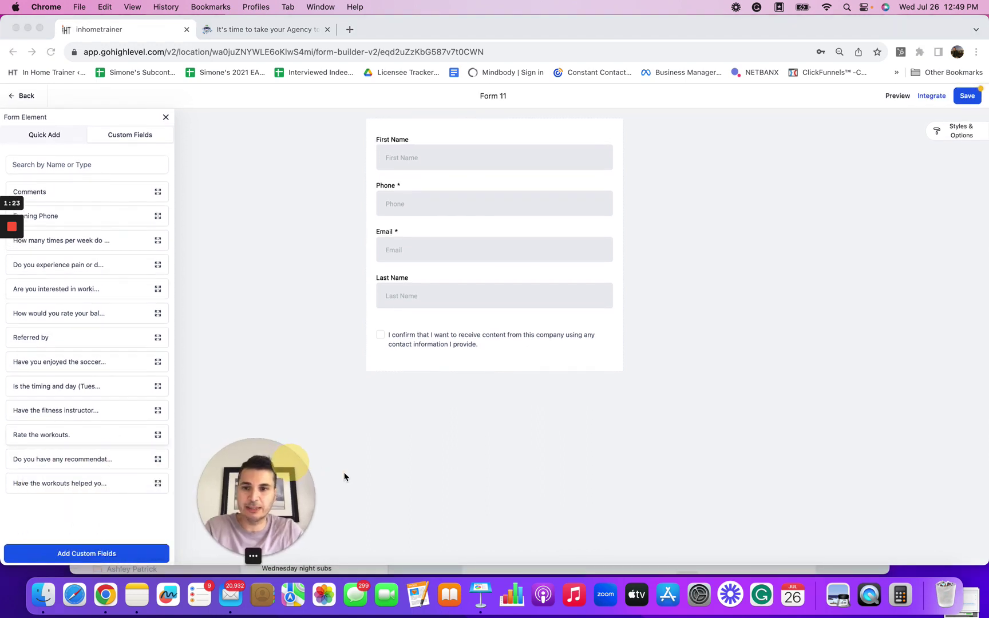
click(100, 553)
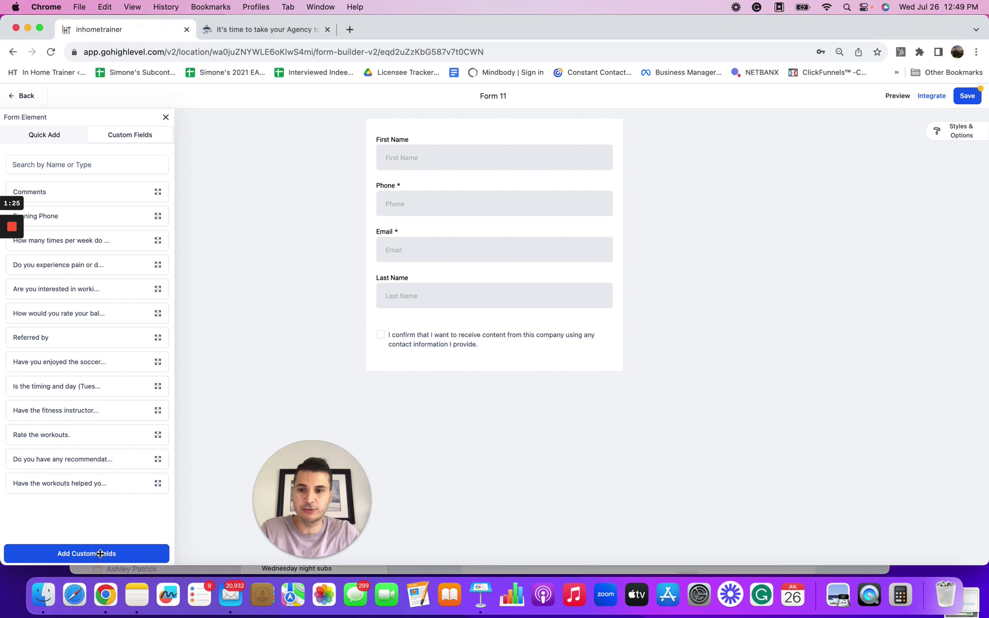
click(101, 553)
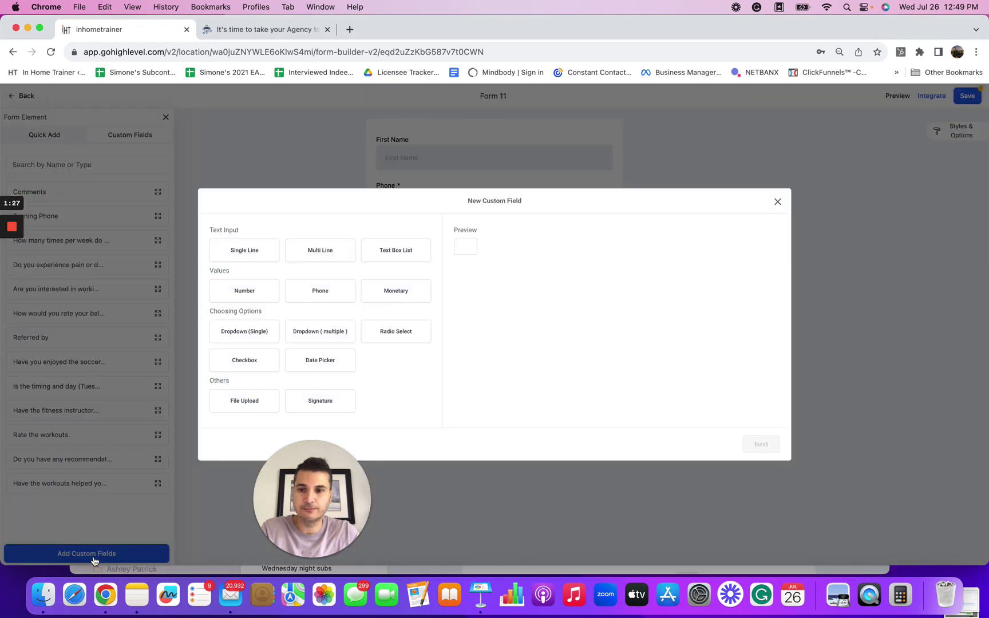
click(370, 252)
click(242, 254)
click(242, 254)
click(504, 267)
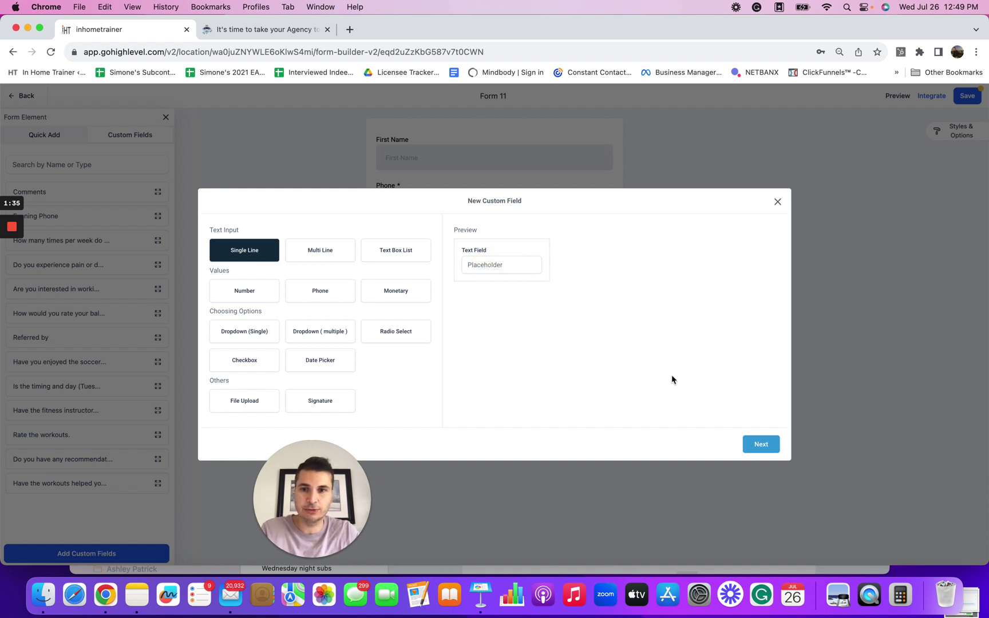
click(761, 444)
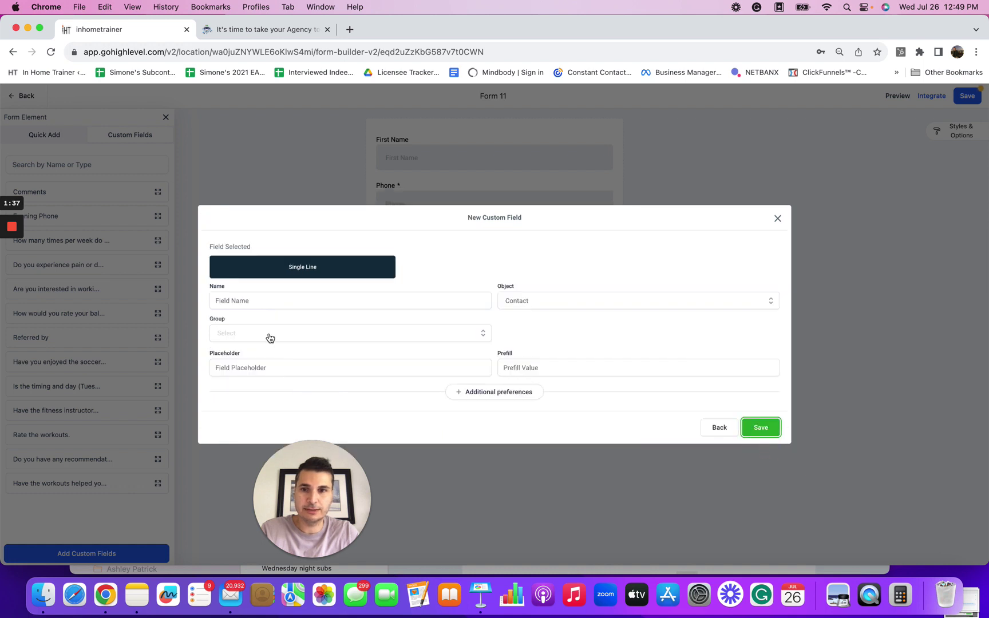
Step: Name the field 'Test Comments', put it in the Contact group and save it
click(265, 302)
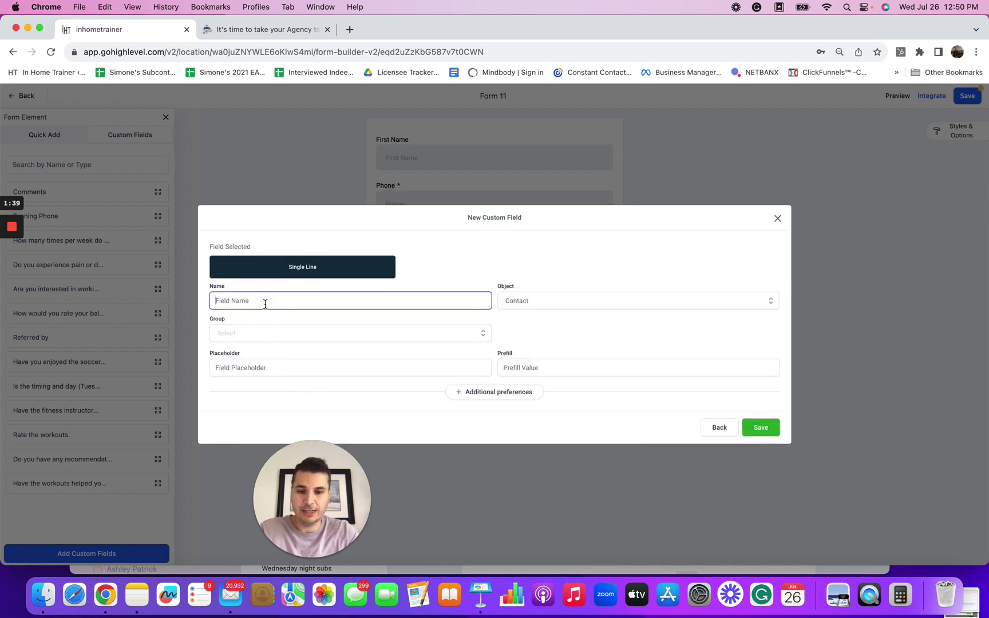
text(Test Comments)
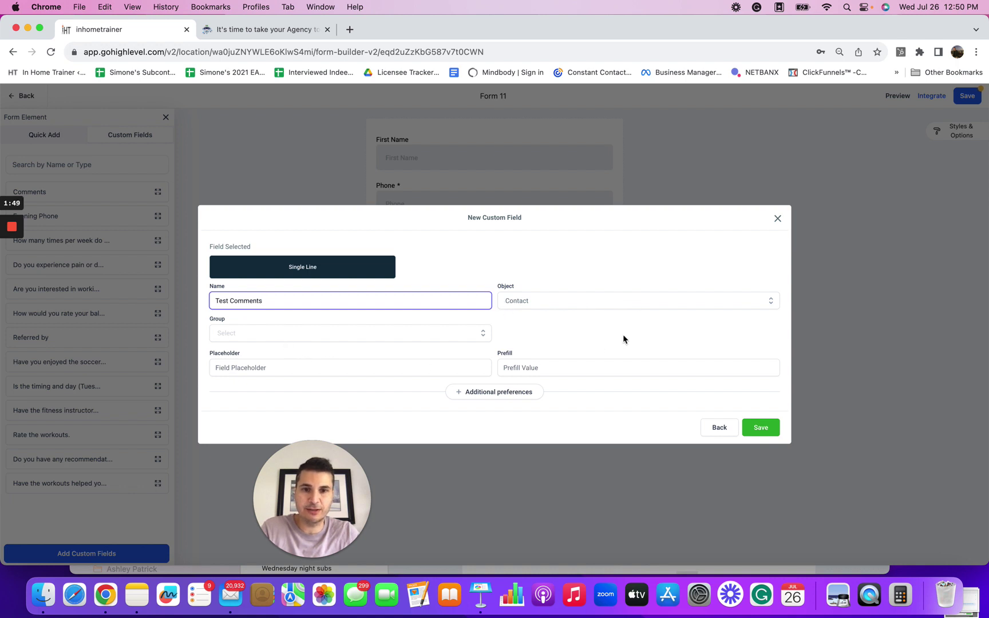
click(760, 429)
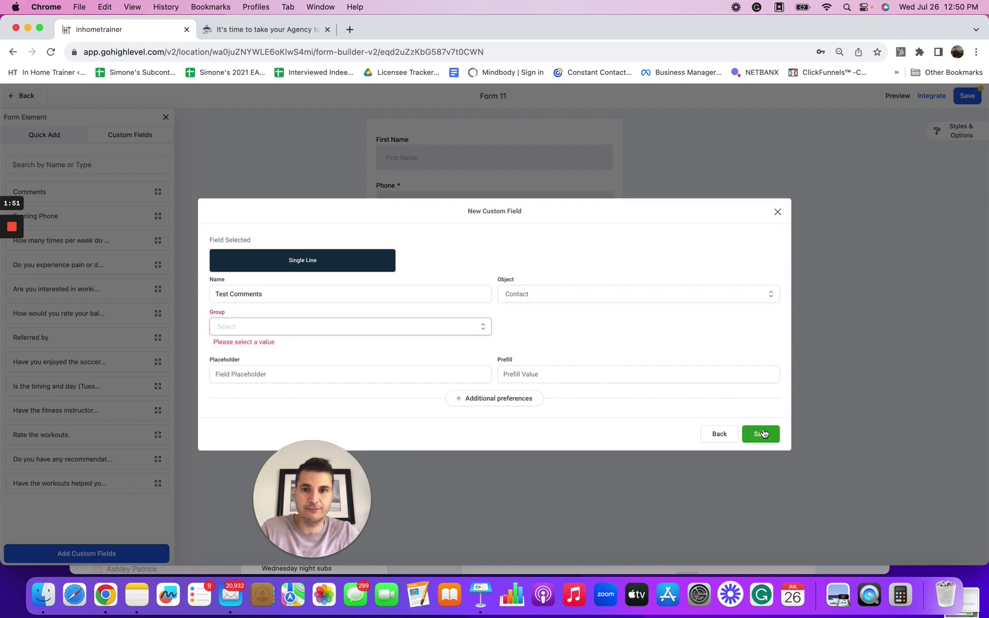
click(282, 333)
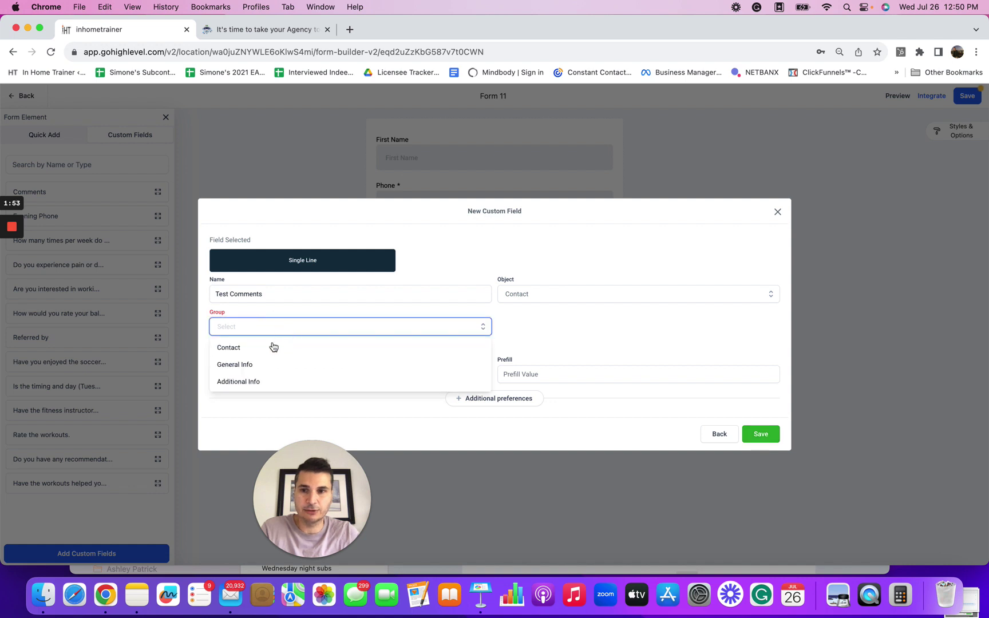
click(267, 347)
click(763, 429)
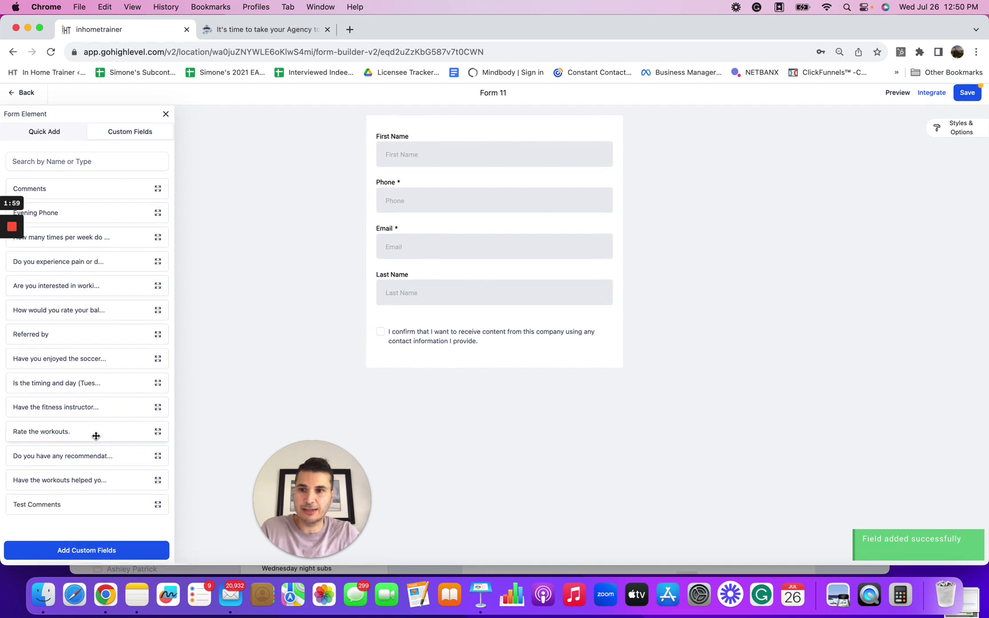
Step: Place the Test Comments custom field on Form 11 directly below the Last Name field
drag(82, 510, 452, 340)
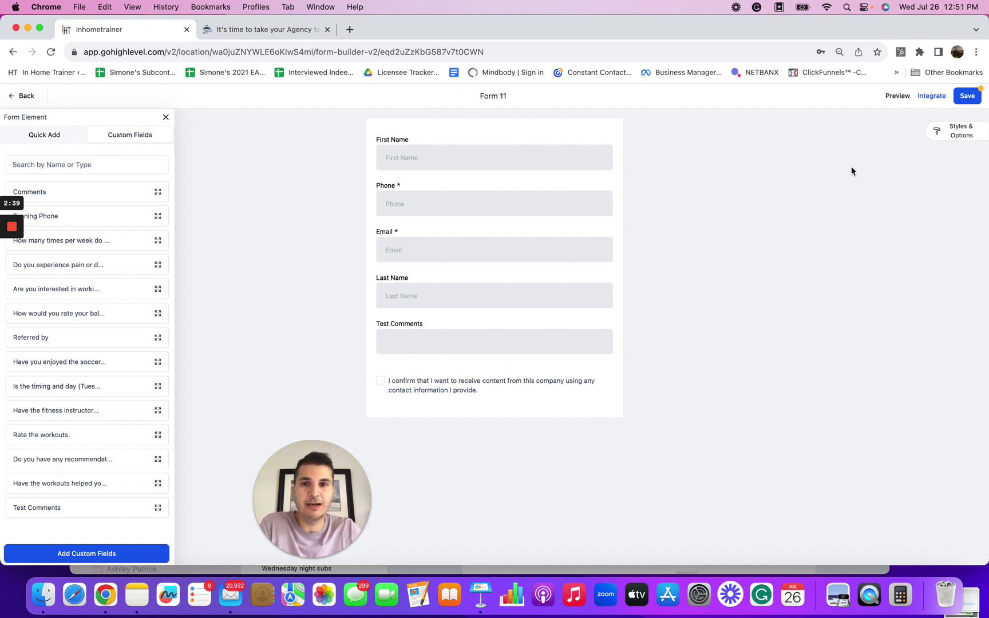
scroll(851, 171, up, 1)
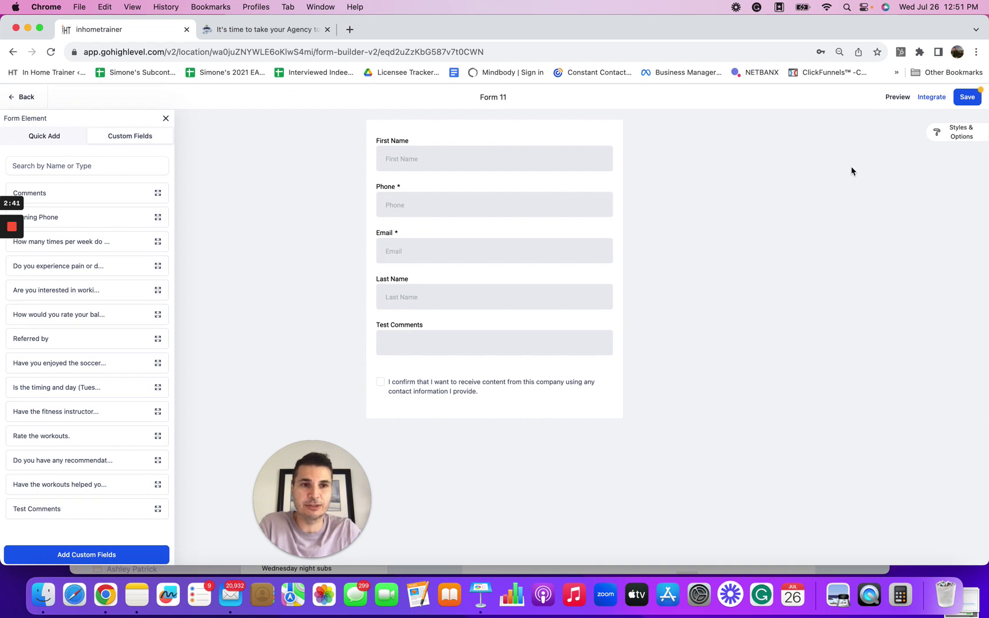
scroll(851, 170, down, 1)
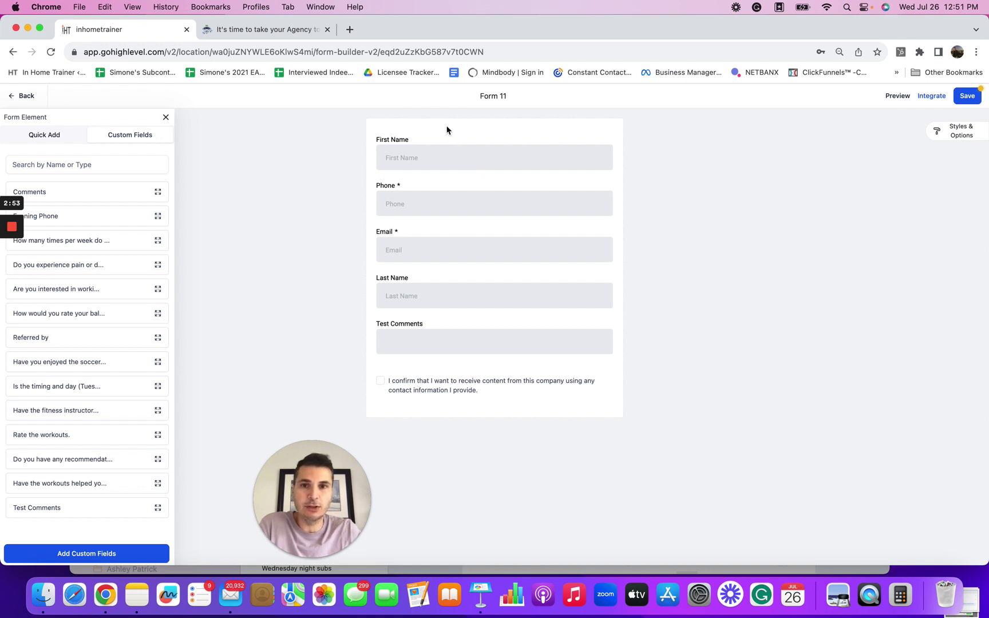
Step: Toggle the Phone field's Required setting off and back on, leaving it required
click(402, 203)
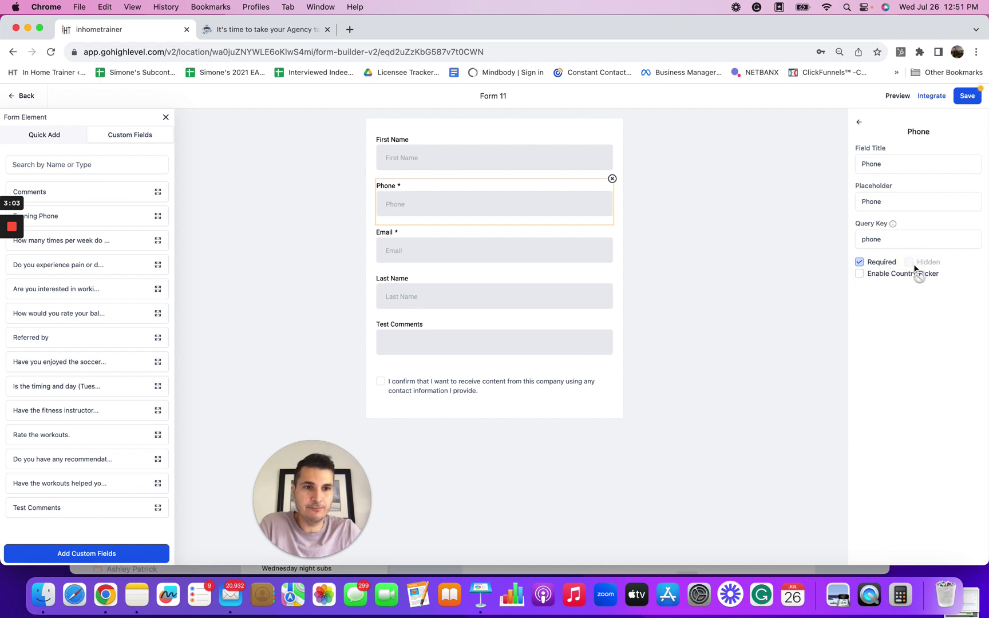
click(859, 261)
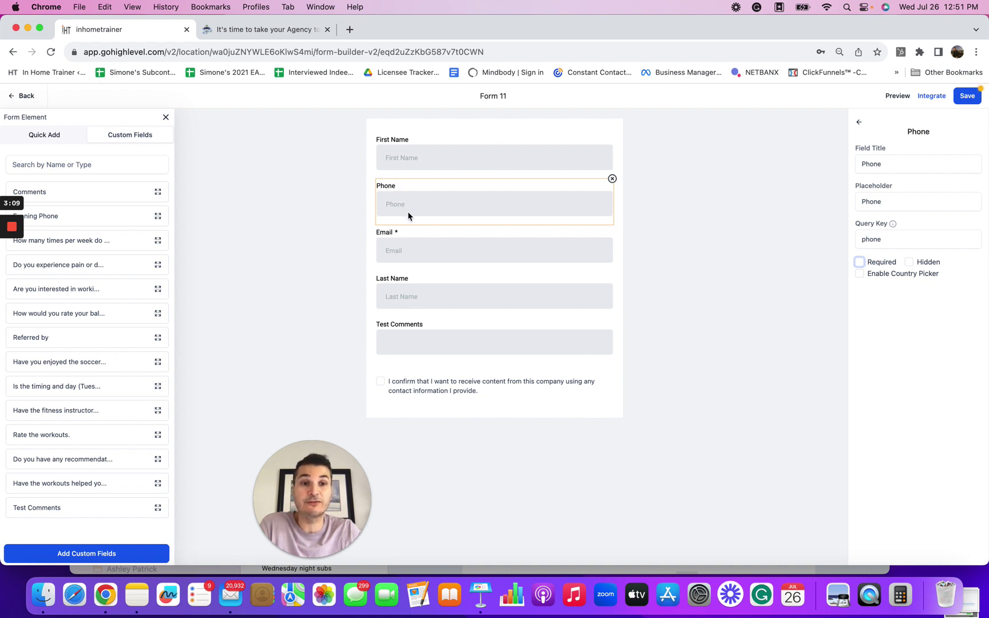
click(859, 263)
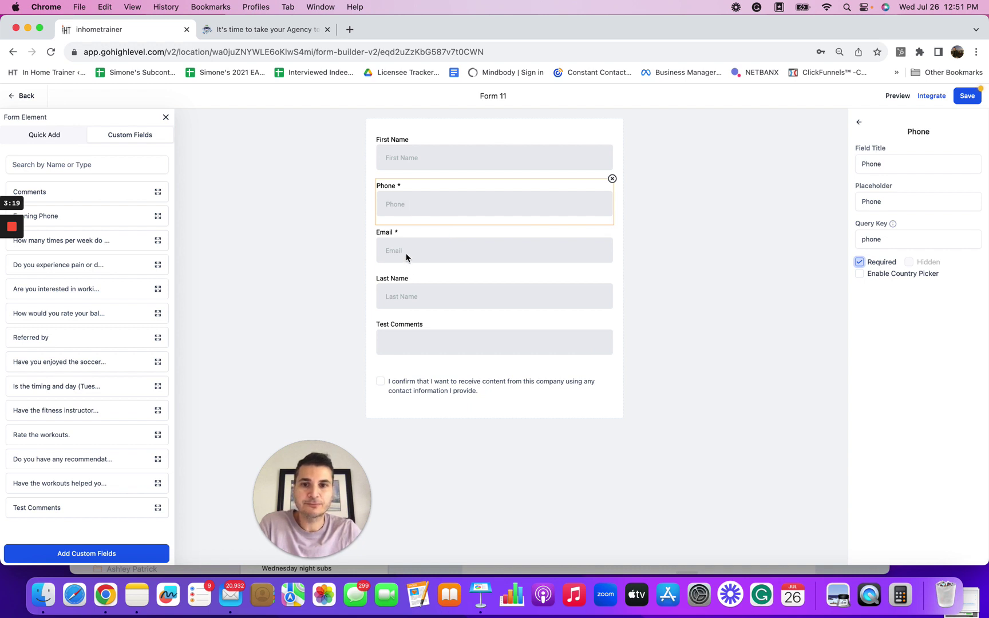
Step: Move the Last Name field up so it sits right beneath First Name
drag(414, 297, 416, 188)
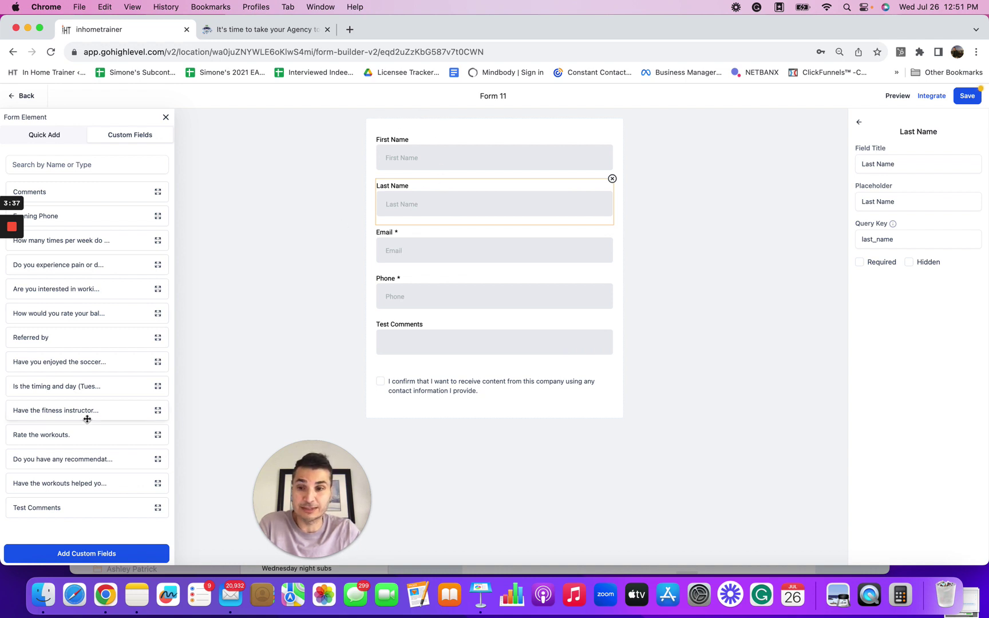
scroll(87, 418, down, 1)
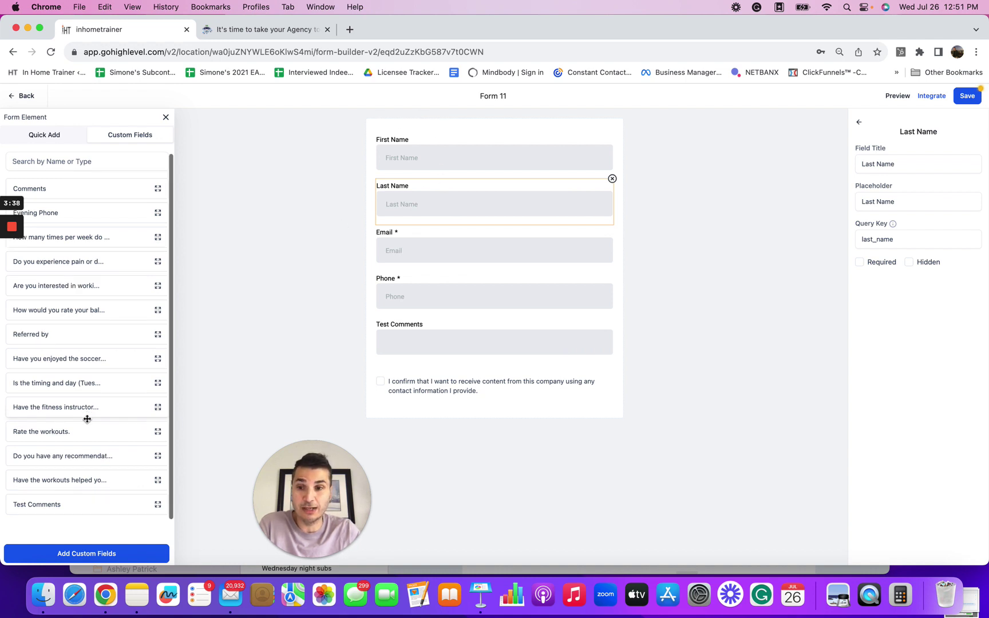
click(29, 134)
Step: Add a Text element at the top of Form 11, above First Name
scroll(100, 481, down, 3)
scroll(100, 470, down, 2)
drag(28, 483, 400, 158)
click(425, 165)
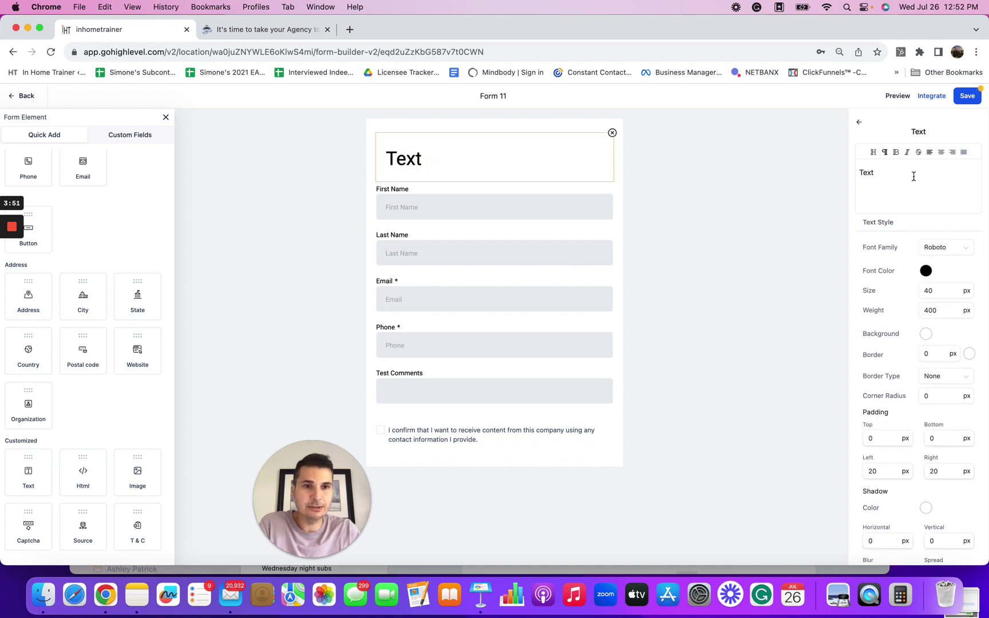
click(882, 172)
Step: Replace the placeholder with two lines: 'Get Started Now!' and '100% privacy'
key(BackSpace)
key(BackSpace)
key(BackSpace)
key(BackSpace)
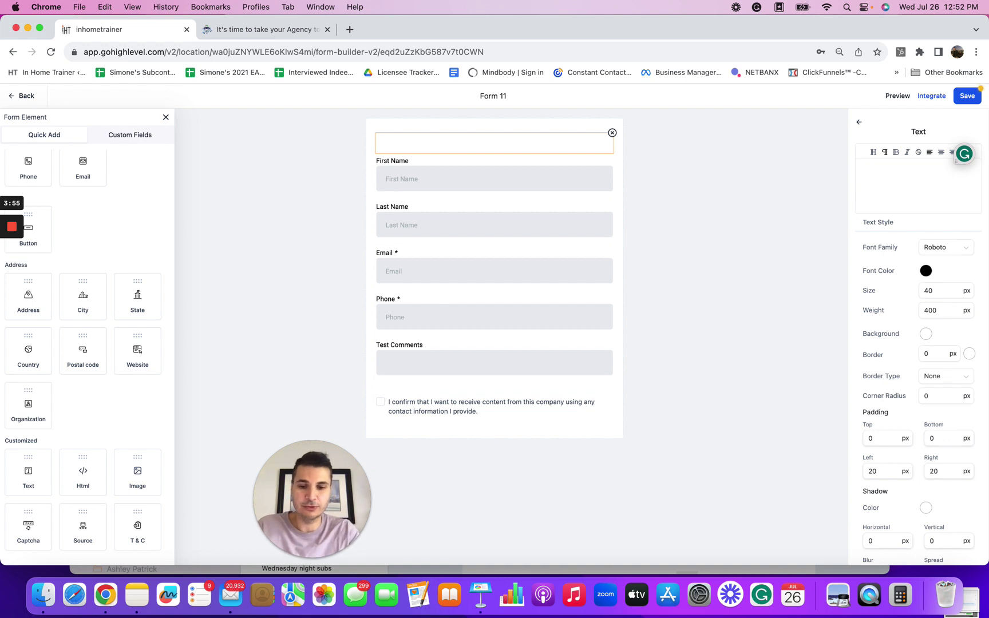
text(F)
key(BackSpace)
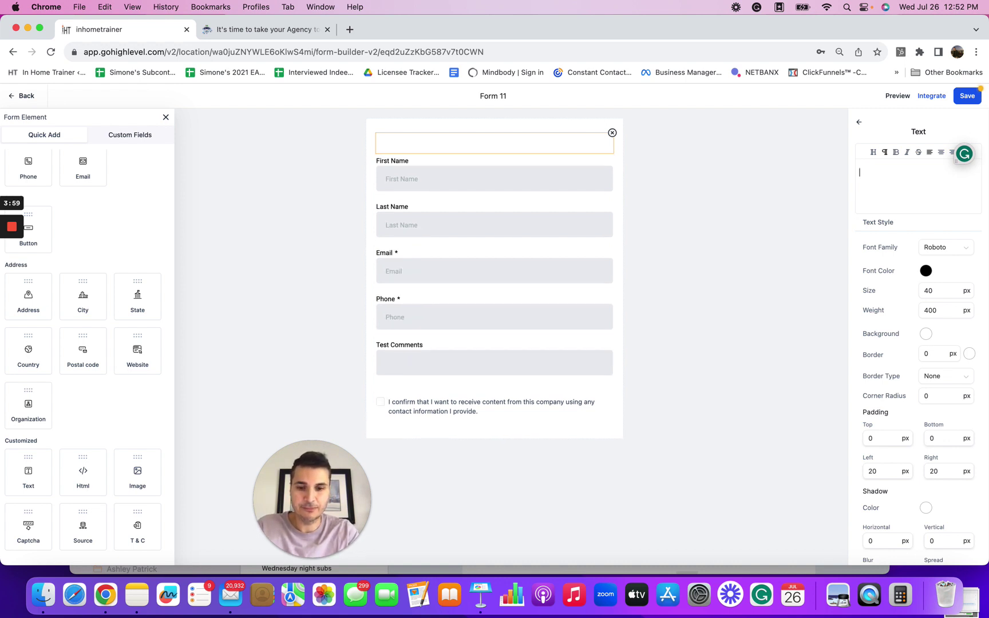
text(Get St)
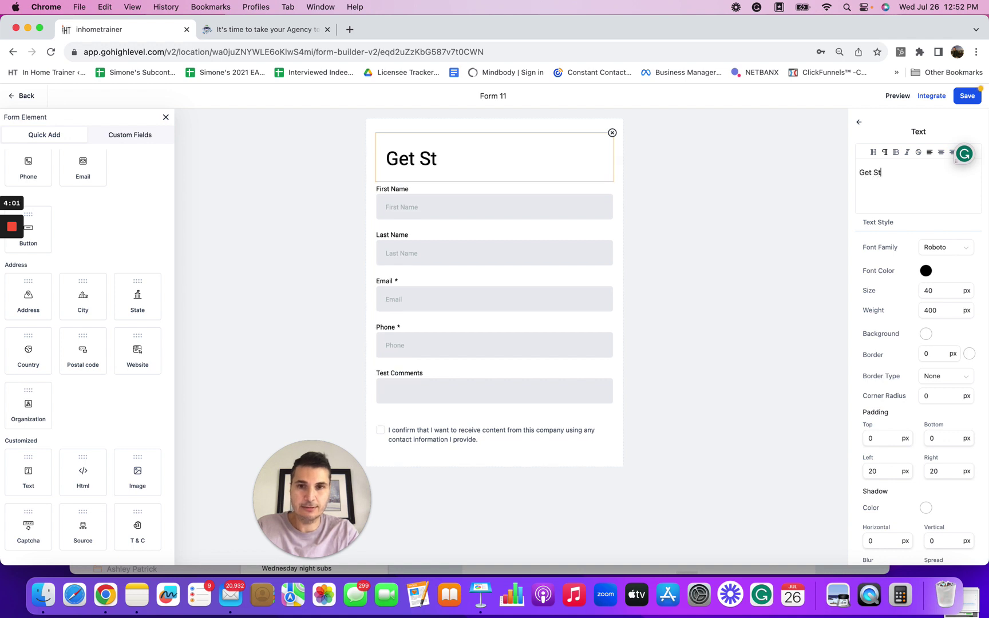
text(arted No)
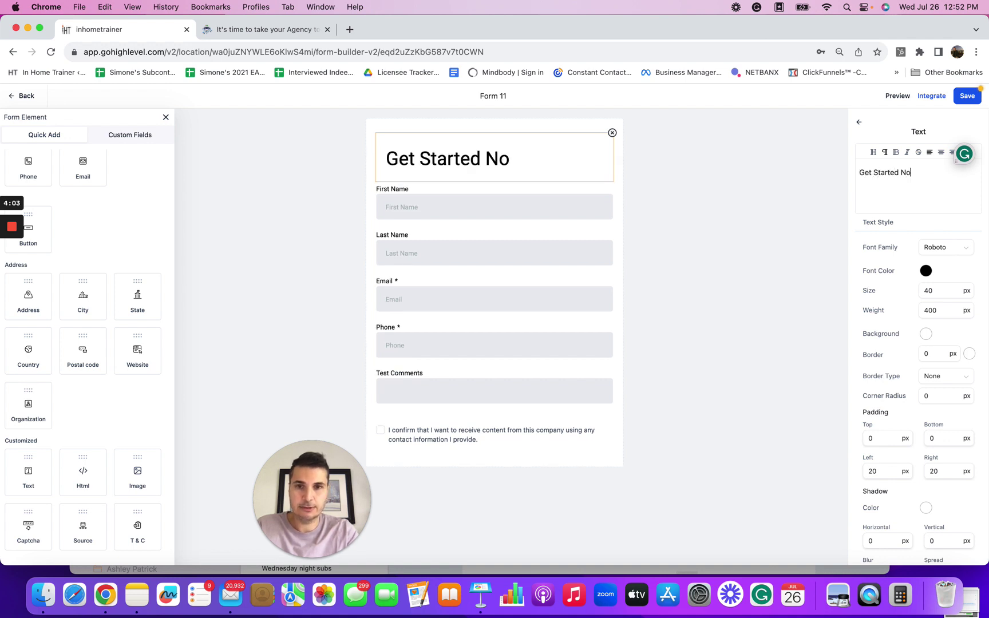
text(w!)
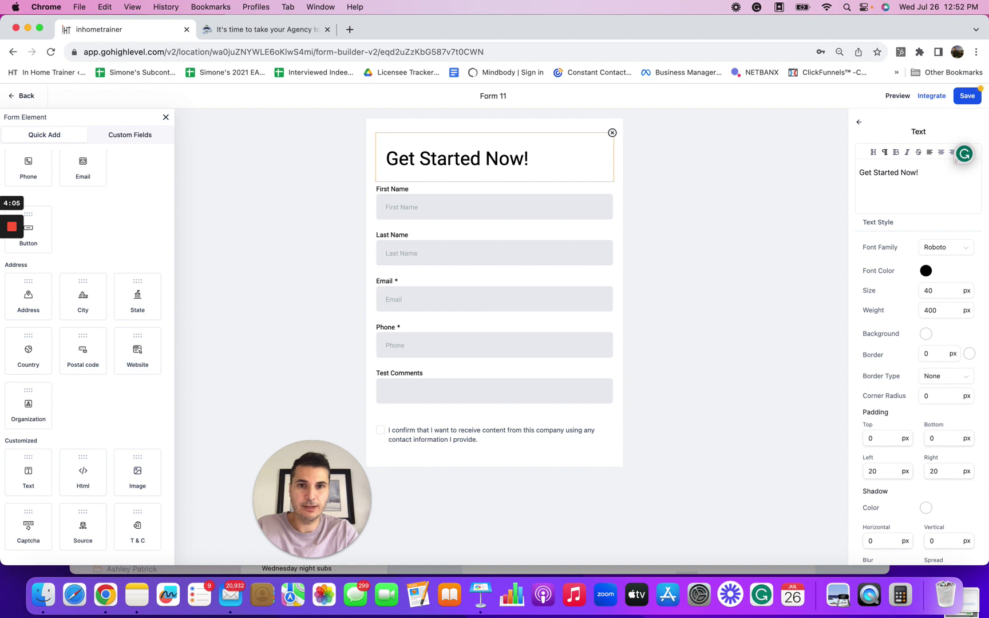
key(Return)
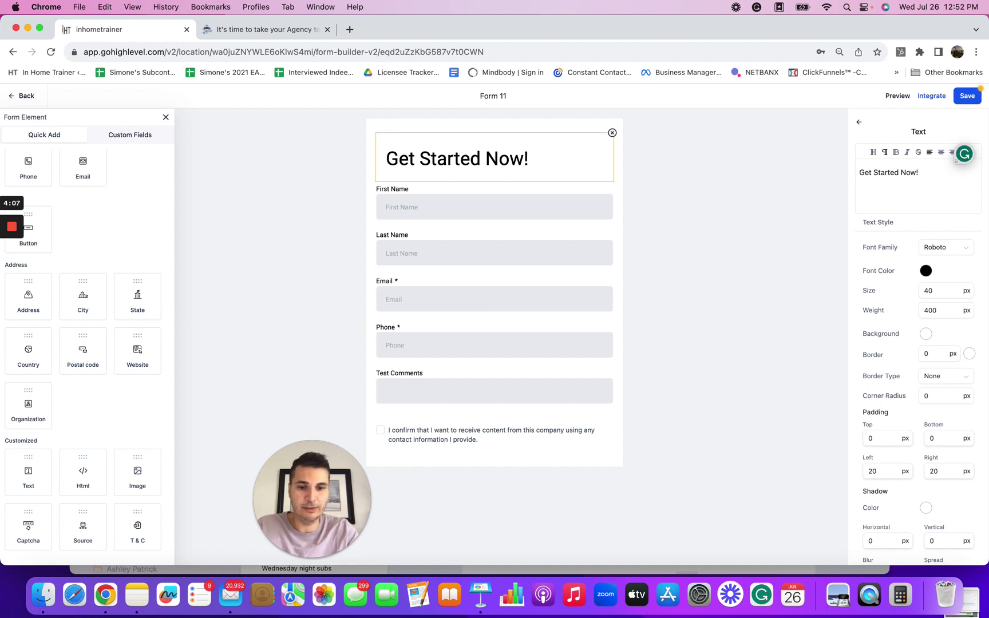
text(100% proiva)
key(BackSpace)
key(BackSpace)
key(BackSpace)
text(ivacy)
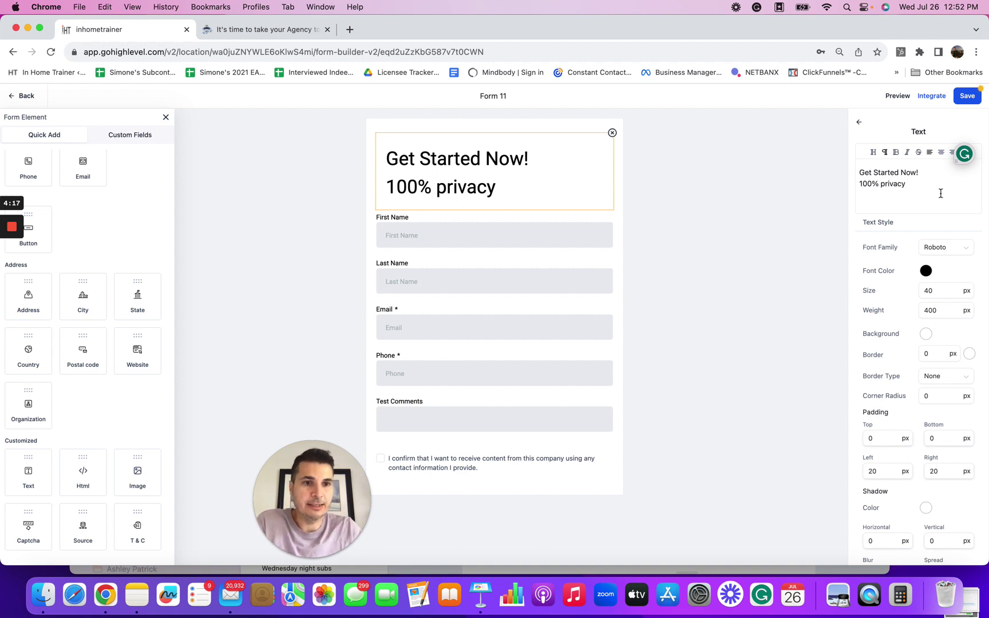
Step: Change the heading's Size value from 40 to 20 px
click(940, 291)
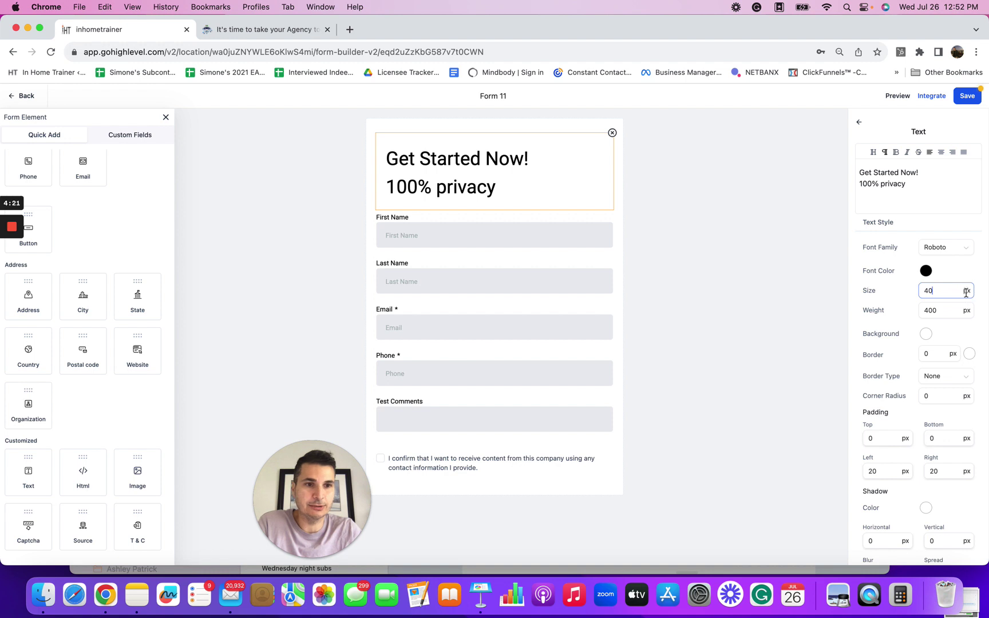
click(912, 294)
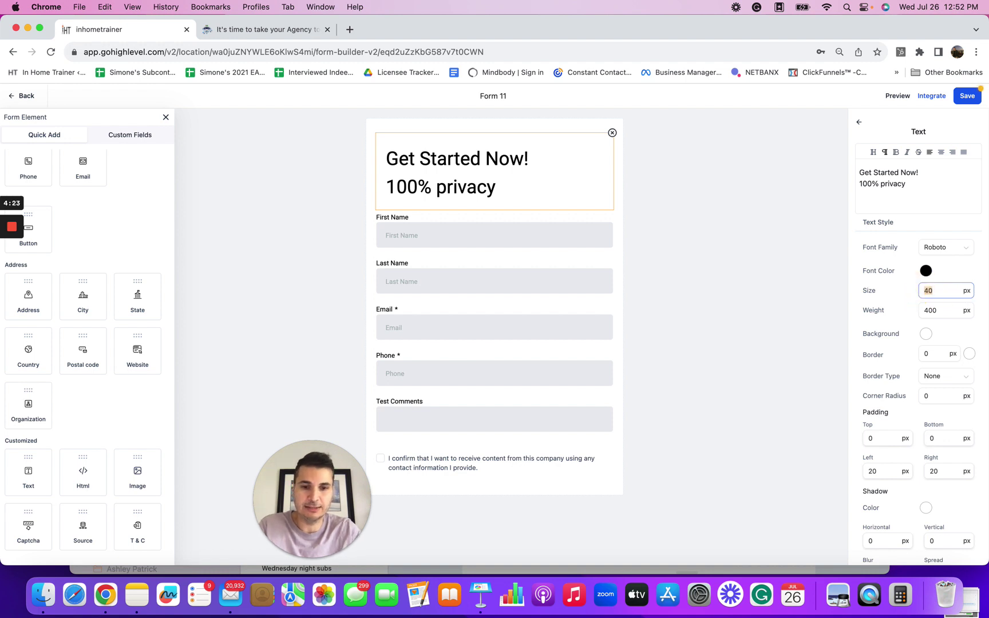
text(20)
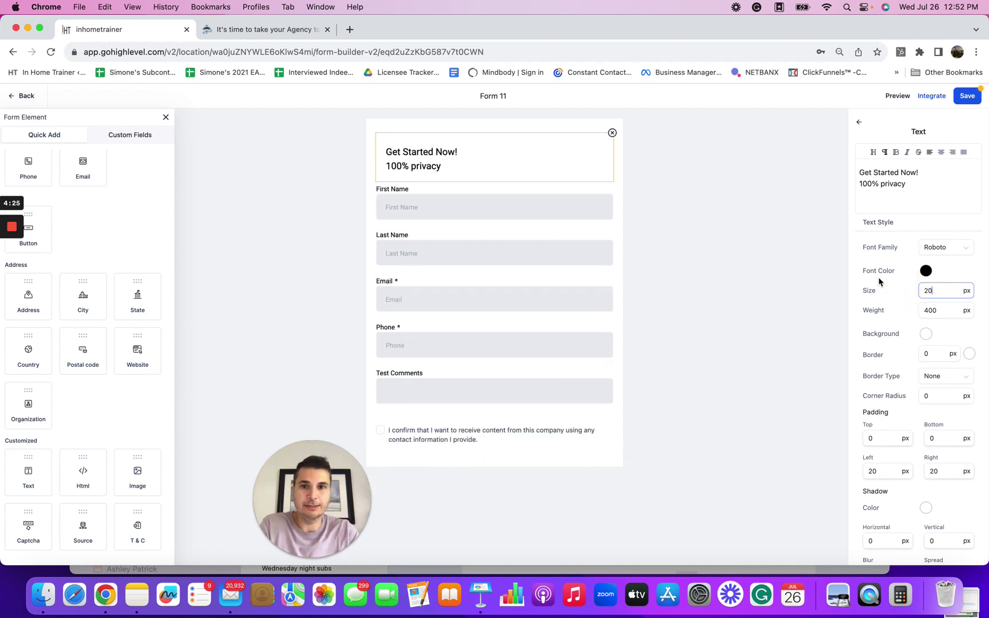